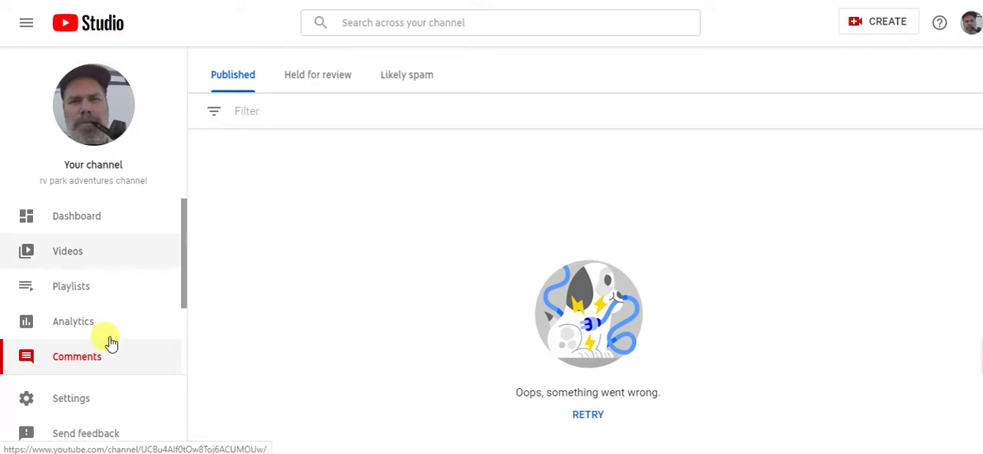
Step: Retry loading the channel comments after the 'Oops, something went wrong' error
left_click(588, 415)
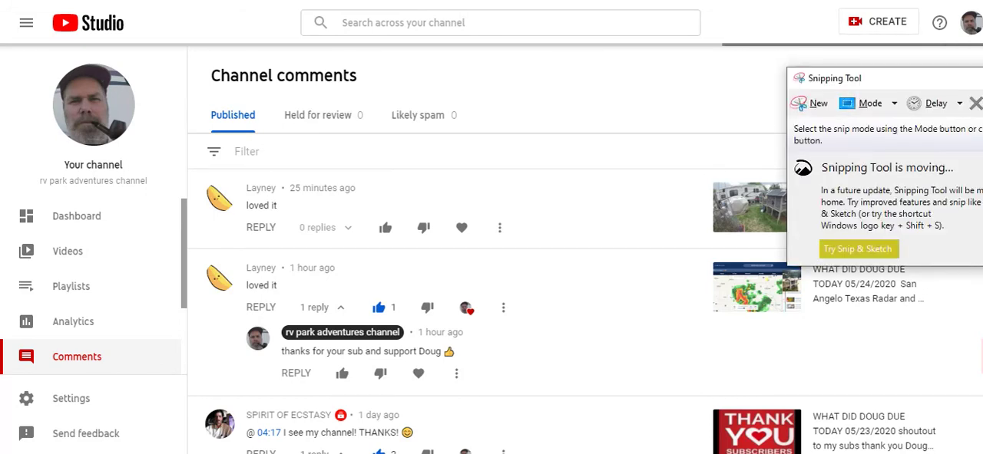
left_click(651, 322)
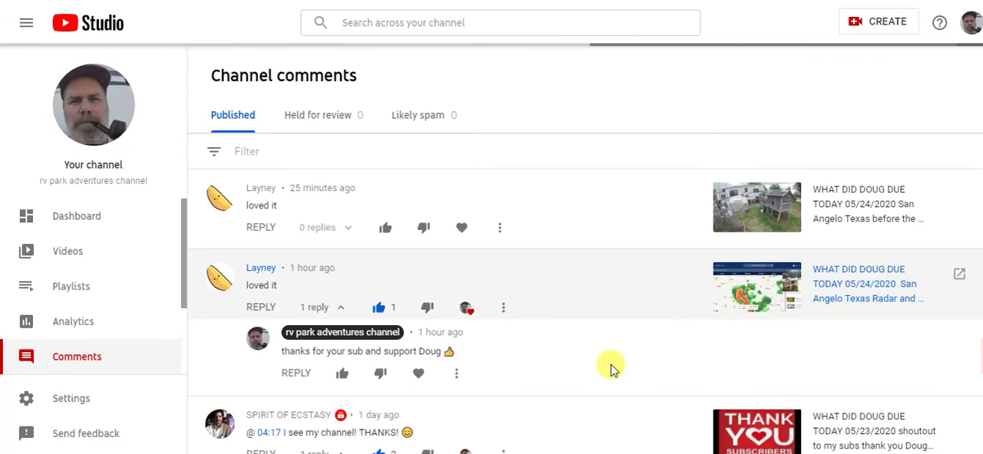